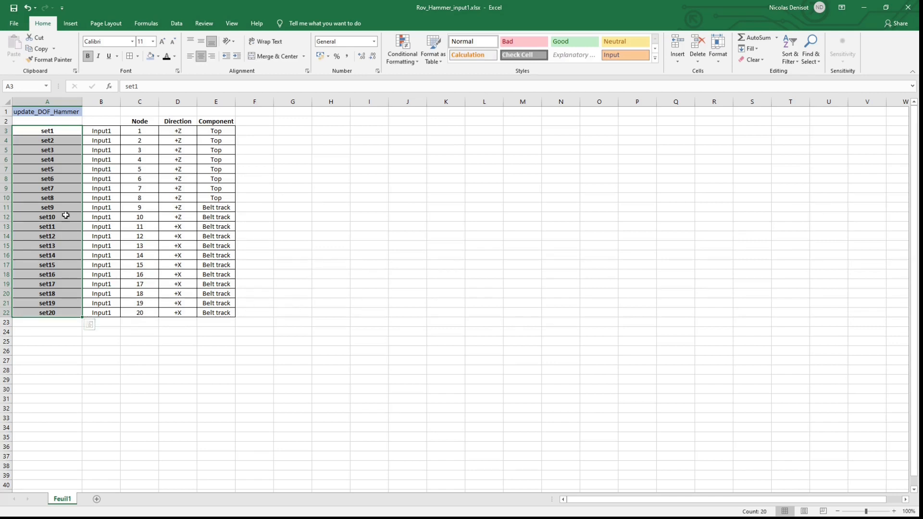
Examine the update_DOF_Hammer sheet: the sequence name, the node, direction and component values, and the set names.
{"action": "left_click", "coordinate": [35, 111]}
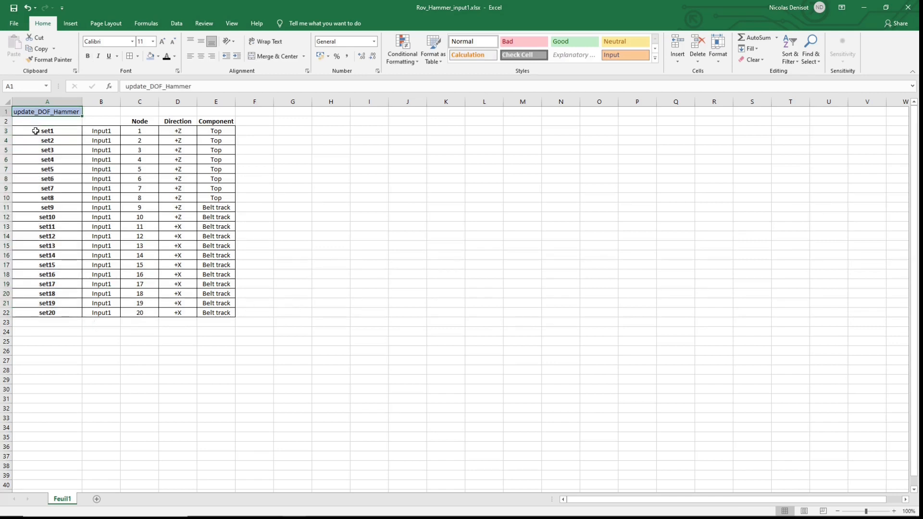
{"action": "left_click_drag", "start_coordinate": [125, 131], "coordinate": [198, 310]}
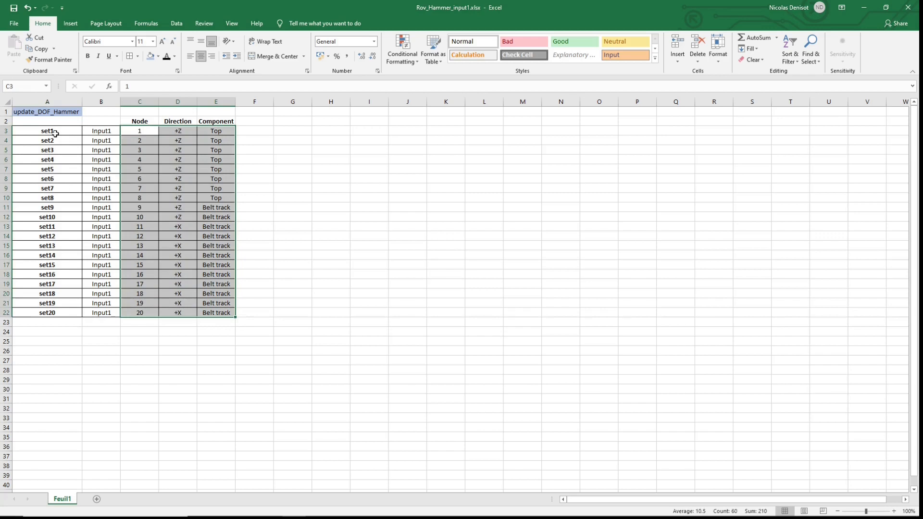
{"action": "left_click_drag", "start_coordinate": [53, 132], "coordinate": [60, 312]}
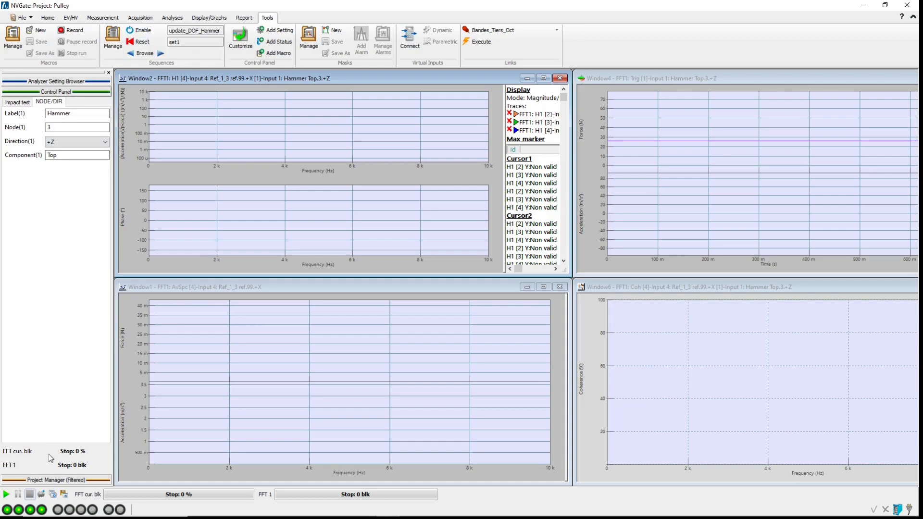
Switch to NVGate and review the component, node and direction of each channel in the inputs table.
{"action": "left_click", "coordinate": [43, 495]}
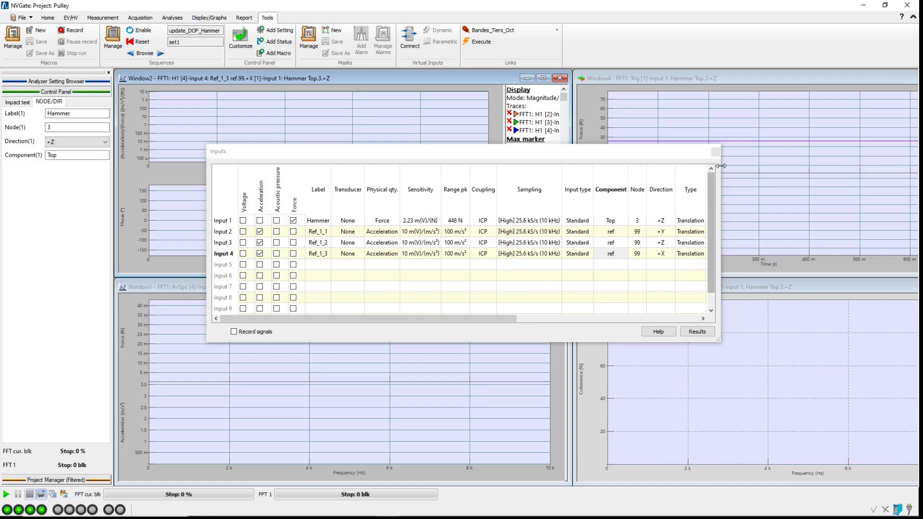
{"action": "left_click", "coordinate": [715, 152]}
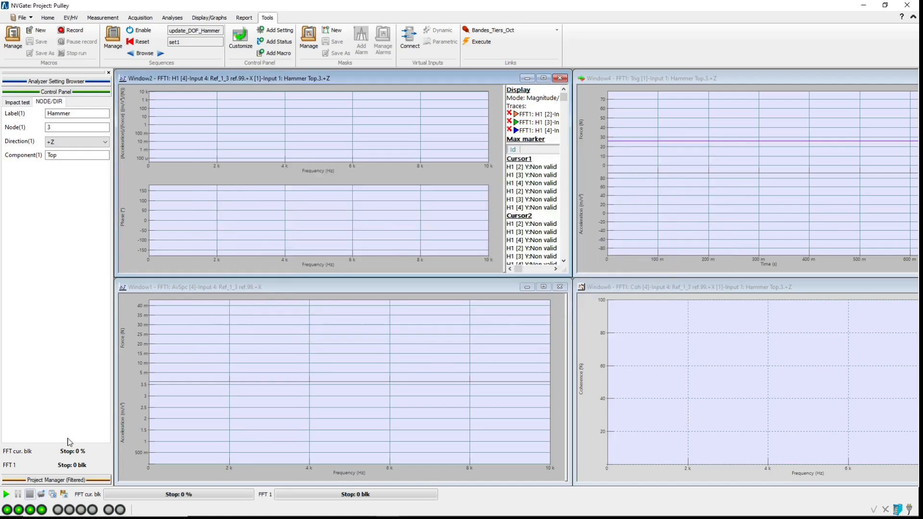
Enable the update_DOF_Hammer sequence, run the hammer acquisition and save the measurement as set1.
{"action": "left_click", "coordinate": [140, 30]}
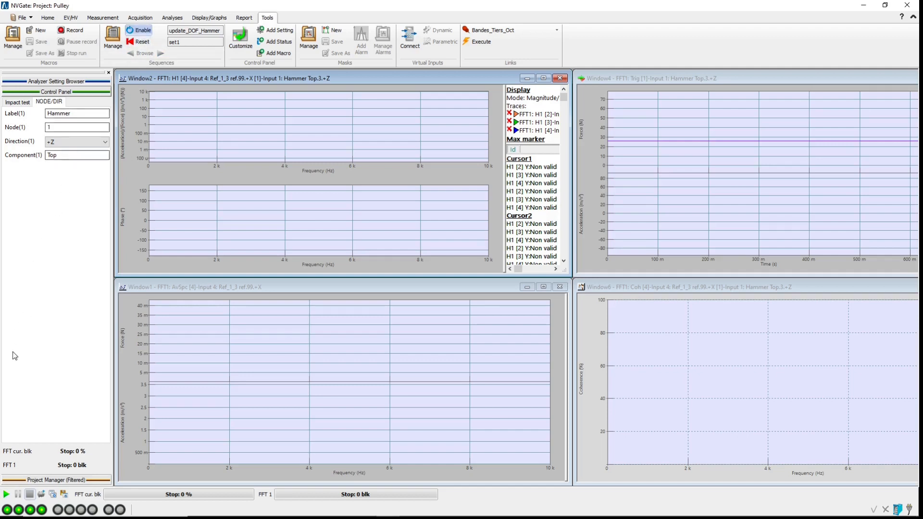
{"action": "left_click", "coordinate": [14, 491]}
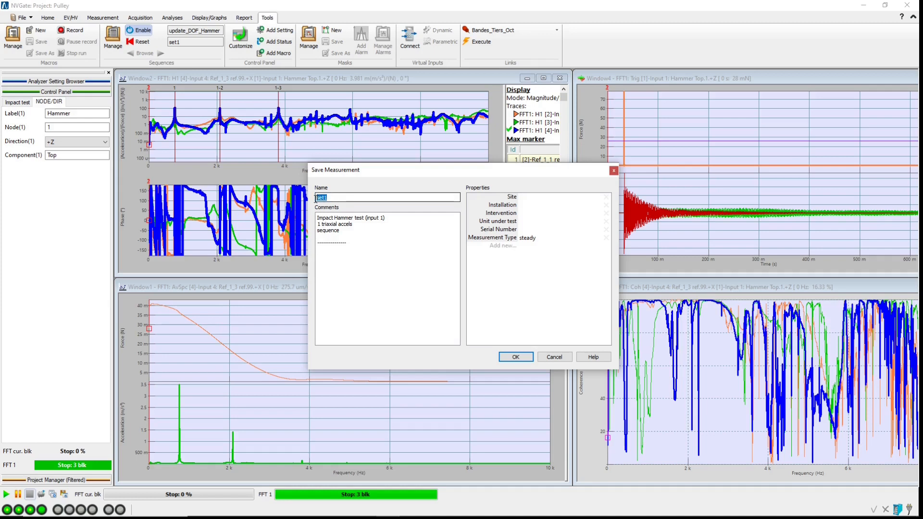
{"action": "left_click", "coordinate": [506, 359]}
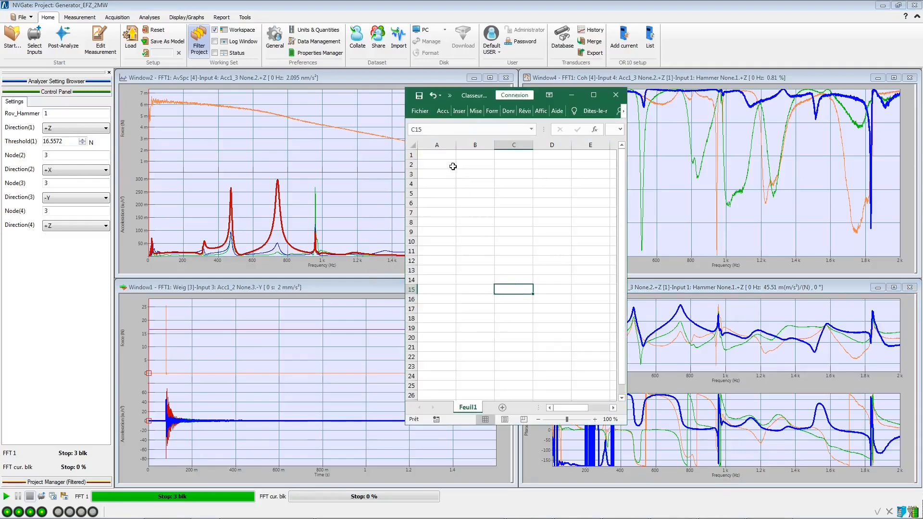
In the blank Excel workbook, enter the sequence name update_DOF in cell A1.
{"action": "left_click", "coordinate": [446, 157]}
{"action": "type", "text": "update_"}
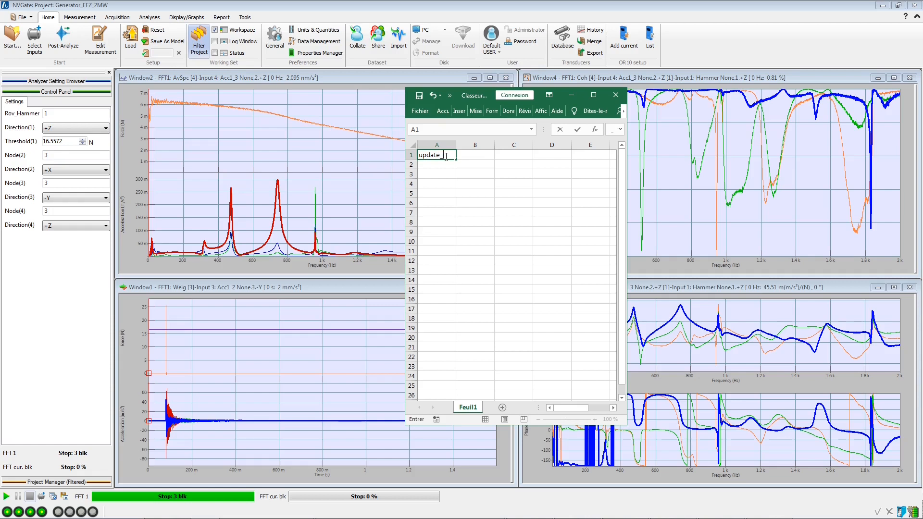
{"action": "key", "text": "Return"}
{"action": "key", "text": "Return"}
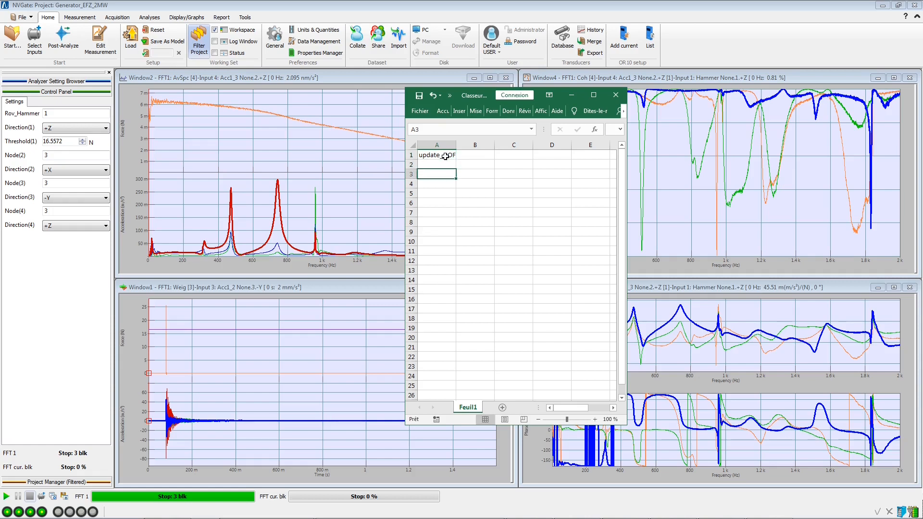
Enter set1_1 in cell A3 and fill the series down to set1_10 in A12.
{"action": "type", "text": "set1_1"}
{"action": "key", "text": "Return"}
{"action": "left_click", "coordinate": [447, 174]}
{"action": "left_click_drag", "start_coordinate": [457, 179], "coordinate": [453, 267]}
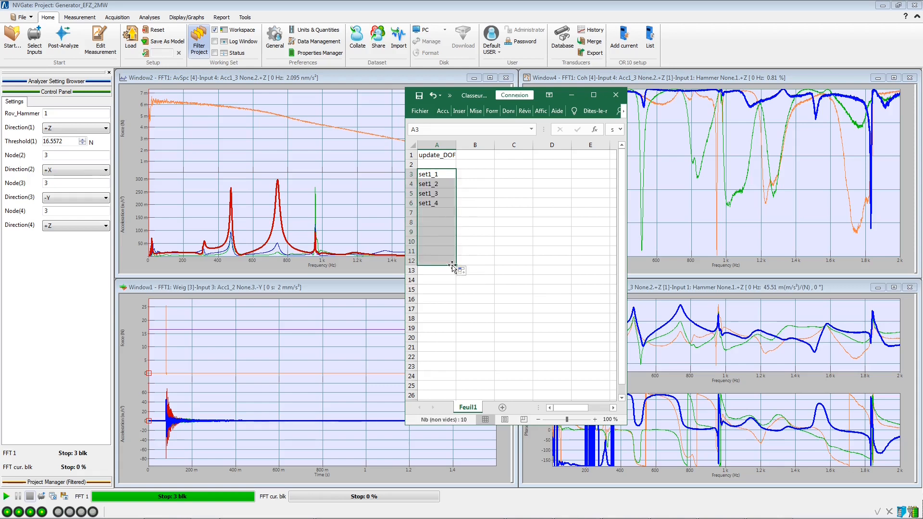
Enter Input1 in cell B3 and copy it down through B12 for every set.
{"action": "left_click", "coordinate": [472, 177]}
{"action": "type", "text": "Input1"}
{"action": "key", "text": "Return"}
{"action": "left_click", "coordinate": [472, 176]}
{"action": "key", "text": "ctrl+c"}
{"action": "left_click_drag", "start_coordinate": [472, 182], "coordinate": [469, 260]}
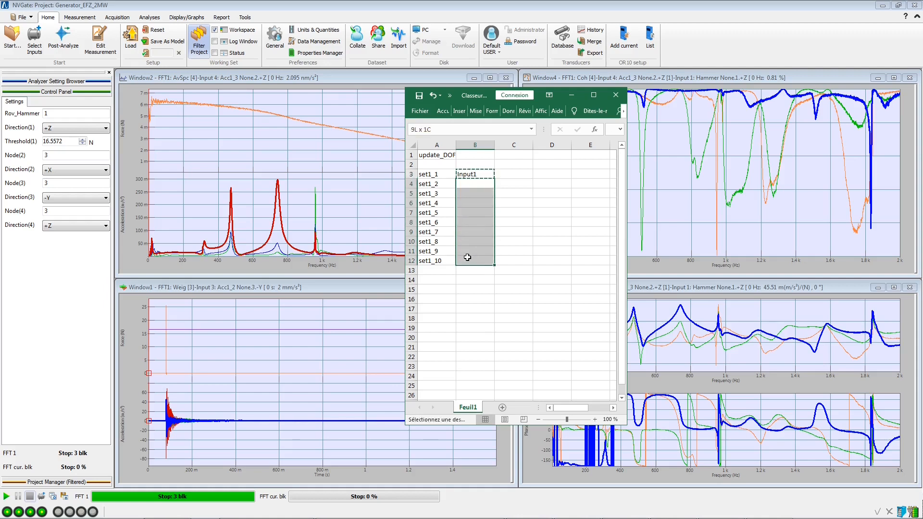
{"action": "key", "text": "ctrl+v"}
Add the header Node in C2, number the first sets 1, 2 and 3 below it, and extend the series to row 12.
{"action": "left_click", "coordinate": [509, 166]}
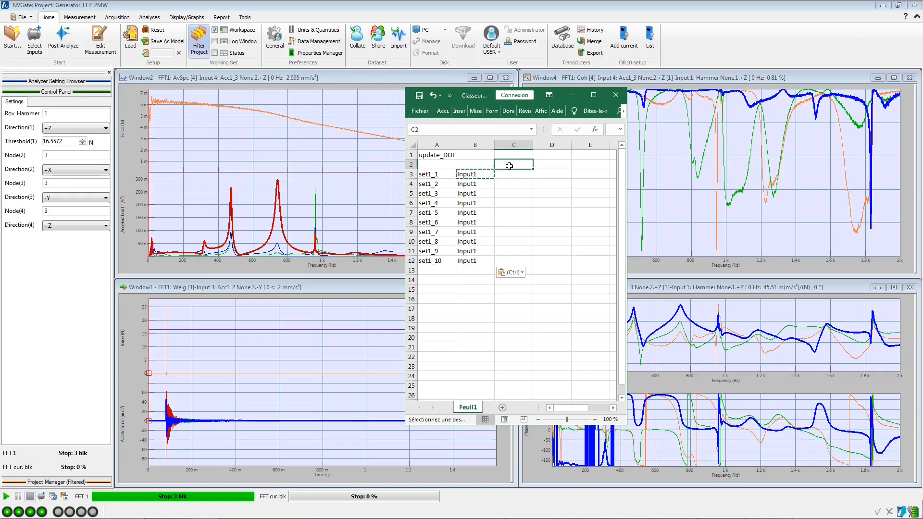
{"action": "type", "text": "Node"}
{"action": "key", "text": "Return"}
{"action": "type", "text": "1"}
{"action": "key", "text": "Return"}
{"action": "type", "text": "2"}
{"action": "key", "text": "Return"}
{"action": "type", "text": "3"}
{"action": "key", "text": "Return"}
{"action": "left_click_drag", "start_coordinate": [515, 173], "coordinate": [538, 263]}
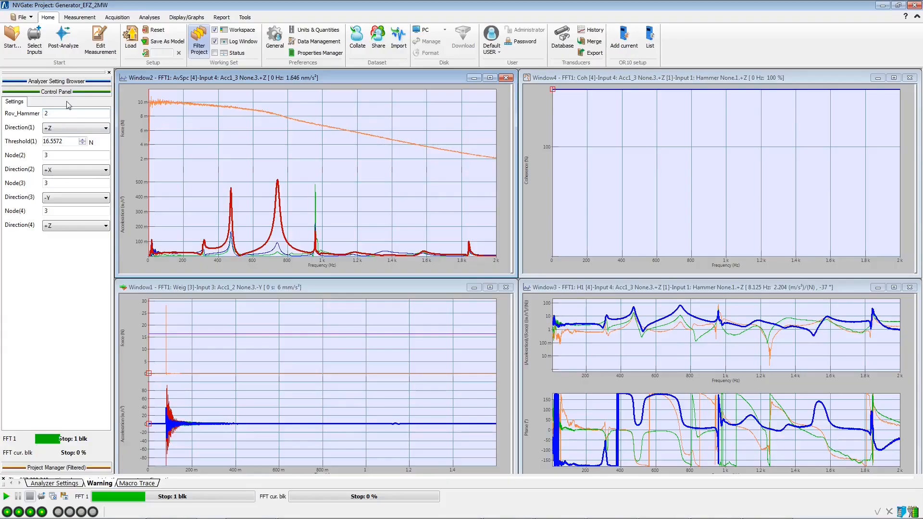
In NVGate, import the sequence file myseq_DOF.xlsx and load the update_DOF sequence.
{"action": "left_click", "coordinate": [246, 18]}
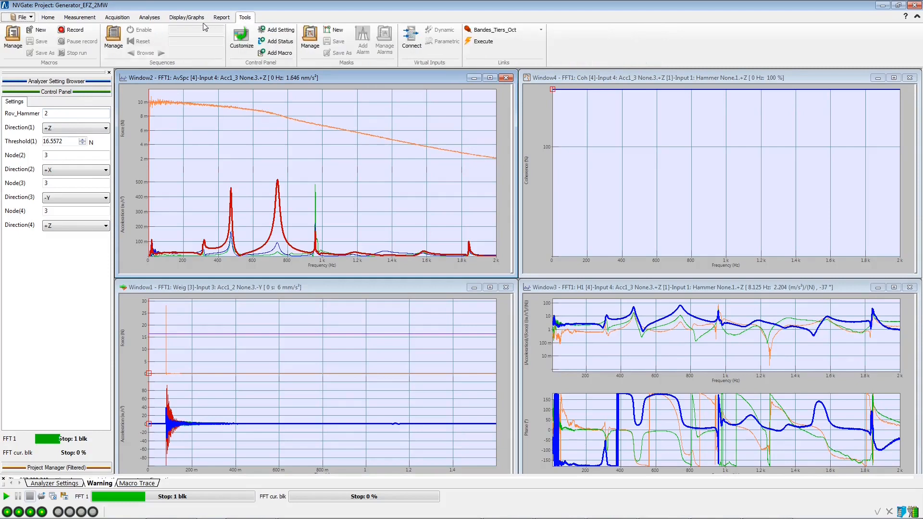
{"action": "left_click", "coordinate": [114, 38]}
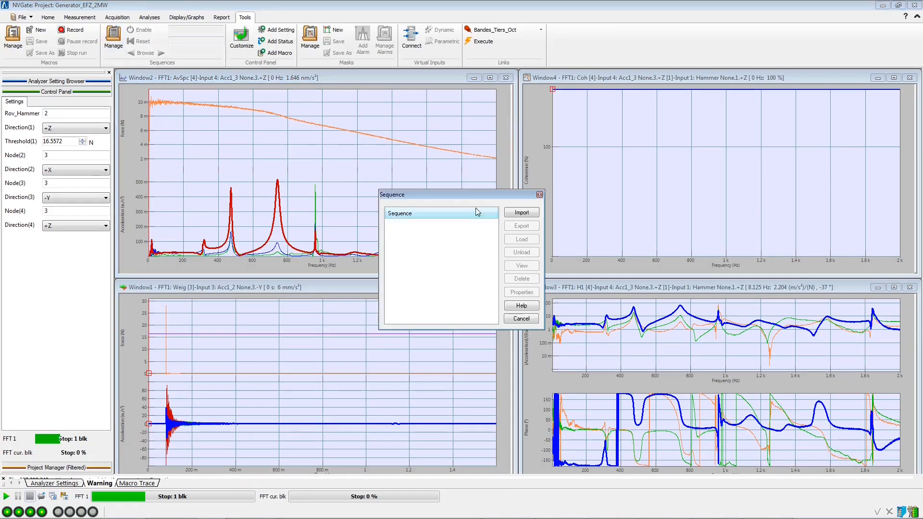
{"action": "left_click", "coordinate": [522, 212]}
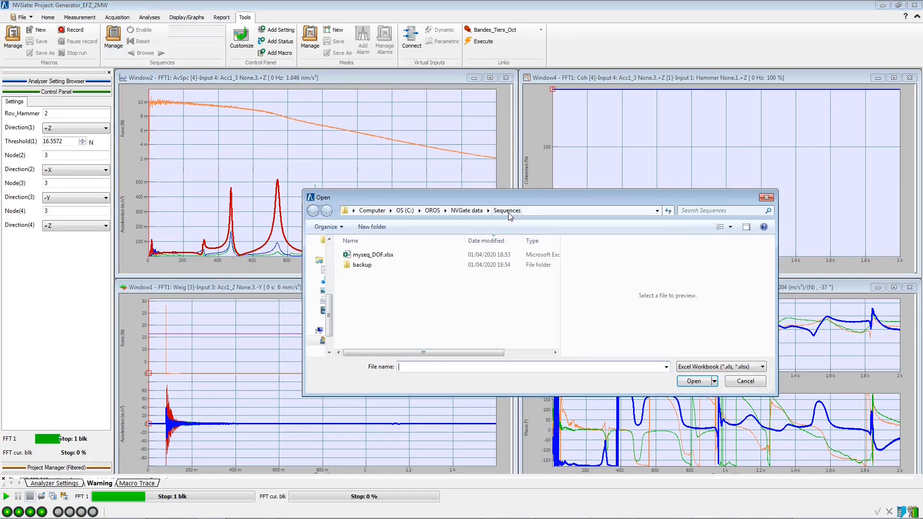
{"action": "left_click", "coordinate": [378, 256]}
{"action": "left_click", "coordinate": [693, 381]}
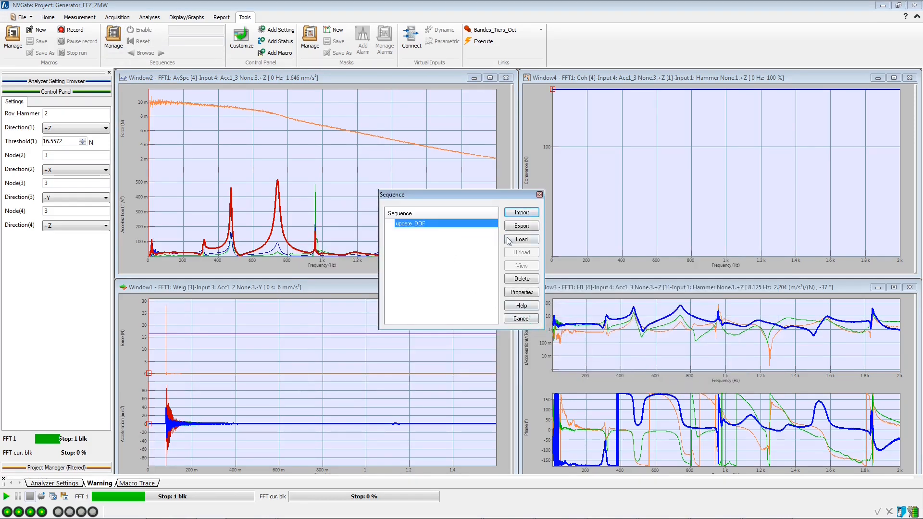
{"action": "left_click", "coordinate": [511, 242]}
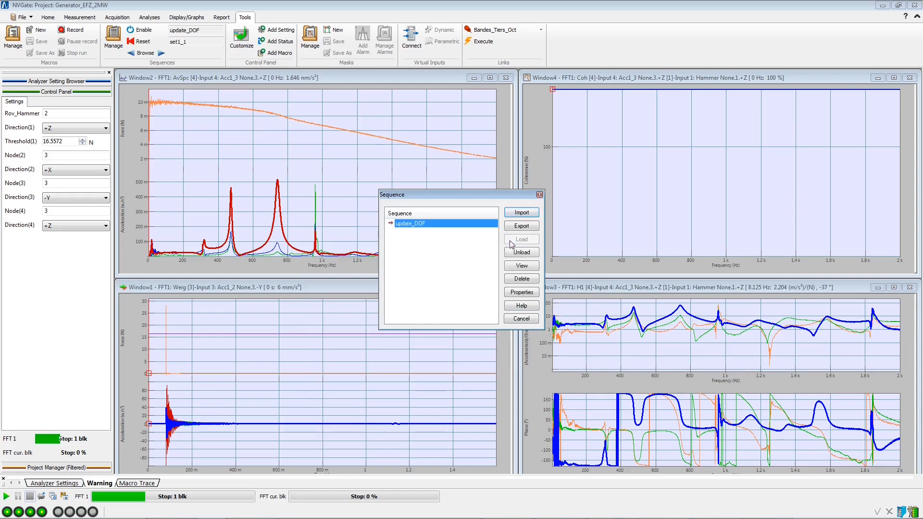
View the update_DOF sequence and inspect the node settings applied by set1_1, set1_2 and set1_3.
{"action": "left_click", "coordinate": [511, 266]}
{"action": "left_click", "coordinate": [140, 103]}
{"action": "left_click", "coordinate": [141, 121]}
{"action": "left_click", "coordinate": [141, 138]}
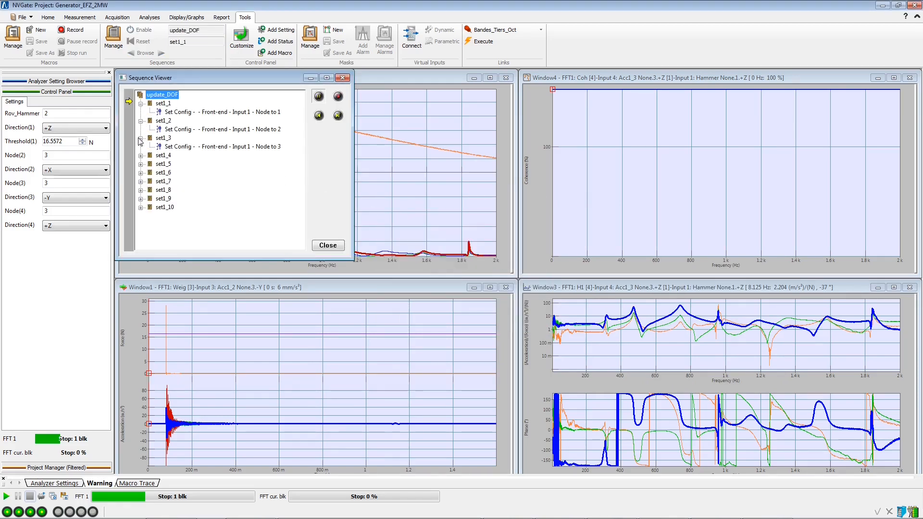
{"action": "left_click", "coordinate": [245, 147]}
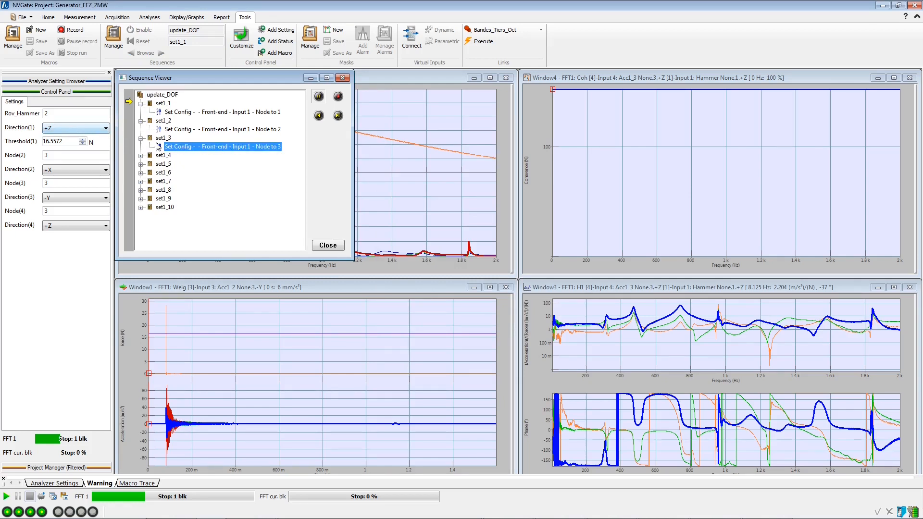
{"action": "left_click", "coordinate": [321, 247]}
Advance the update_DOF sequence two sets forward to try its node updates.
{"action": "left_click", "coordinate": [161, 54]}
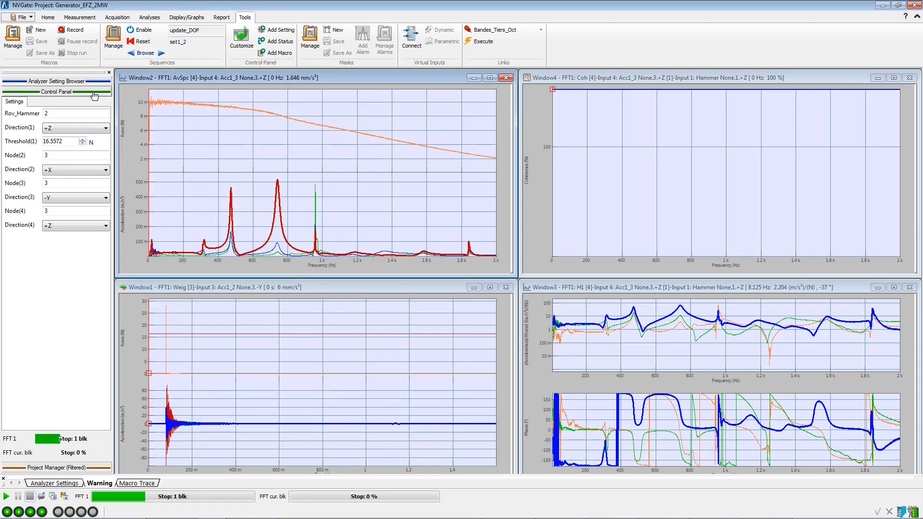
{"action": "left_click", "coordinate": [162, 53]}
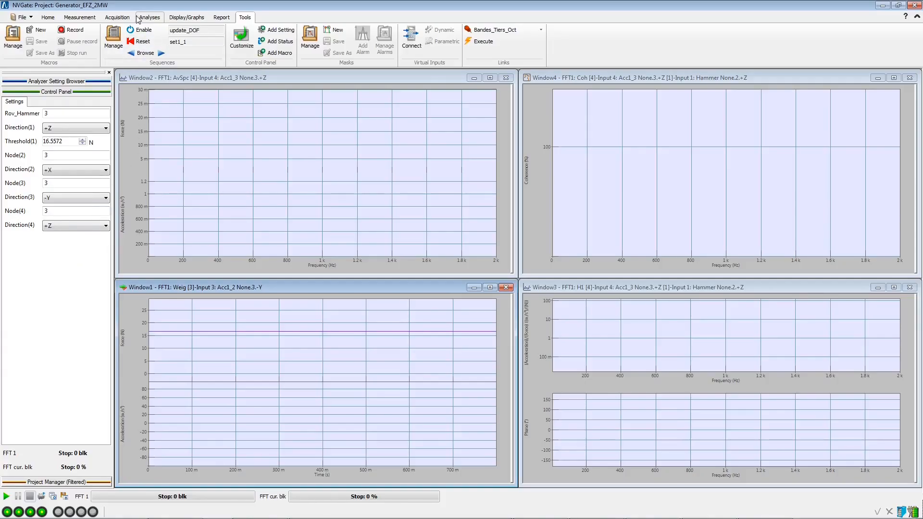
Enable the update_DOF sequence, run the acquisition for the first set and save the measurement as set1_1.
{"action": "left_click", "coordinate": [141, 30]}
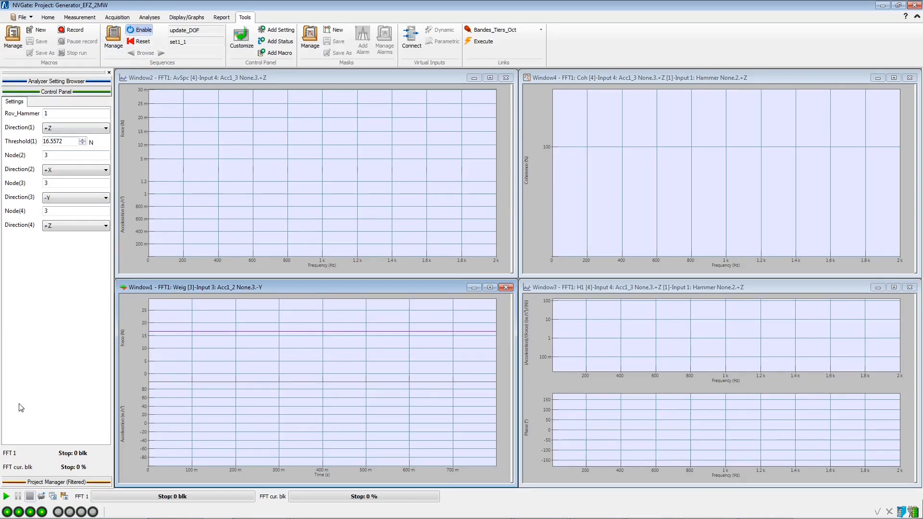
{"action": "left_click", "coordinate": [6, 496]}
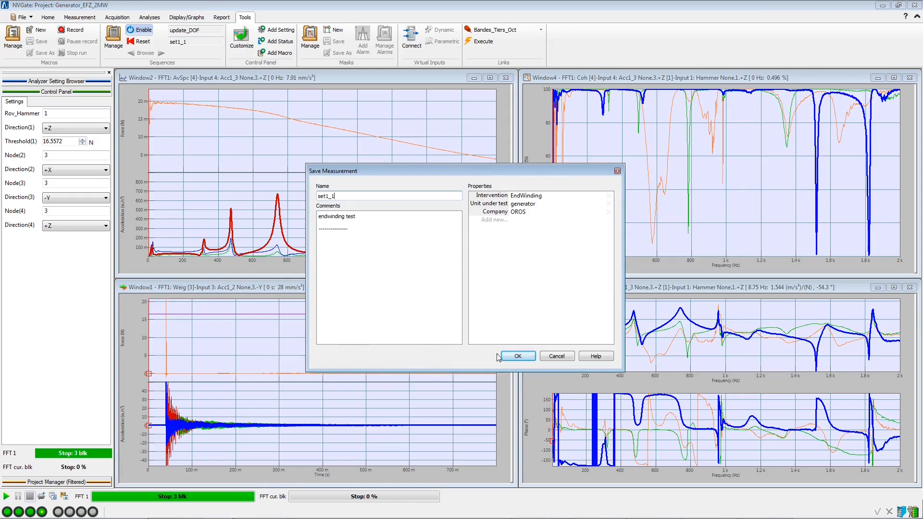
{"action": "left_click", "coordinate": [514, 356]}
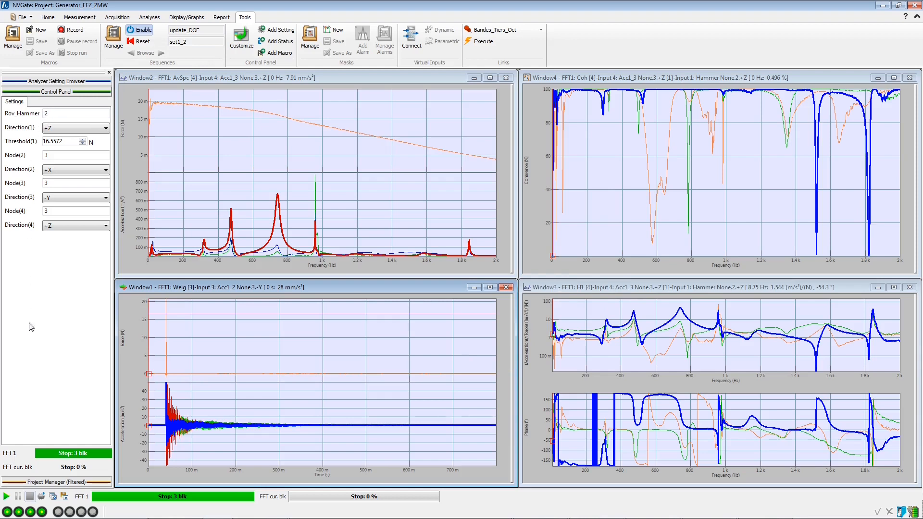
{"action": "left_click", "coordinate": [35, 481]}
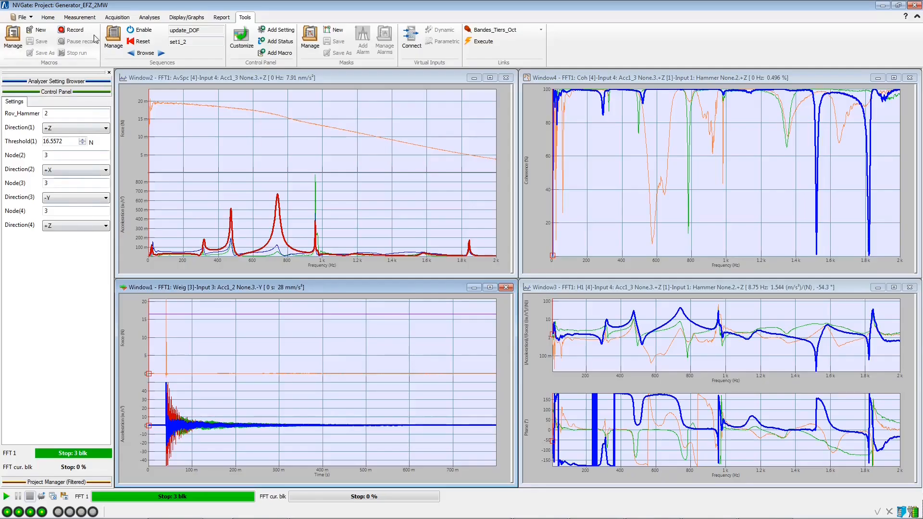
Configure the save setup so that measurements take their names from the sequence.
{"action": "left_click", "coordinate": [89, 18]}
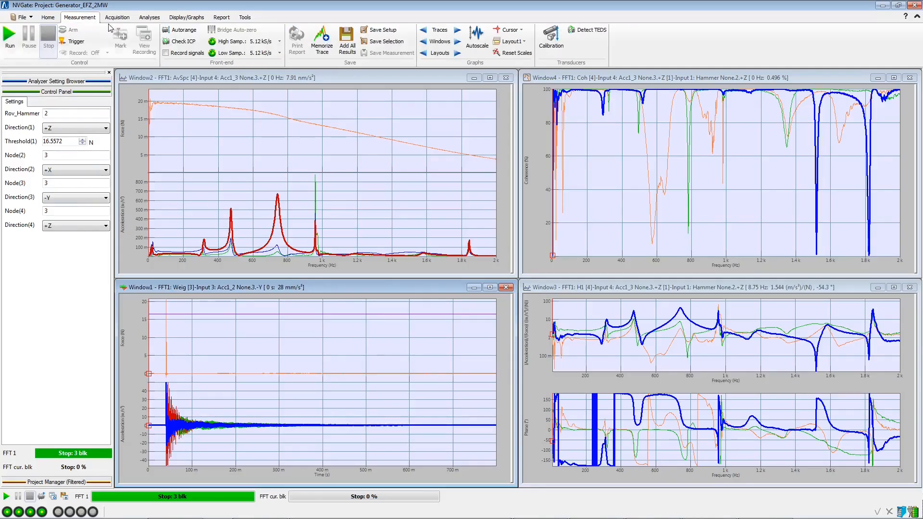
{"action": "left_click", "coordinate": [381, 31]}
{"action": "left_click", "coordinate": [311, 187]}
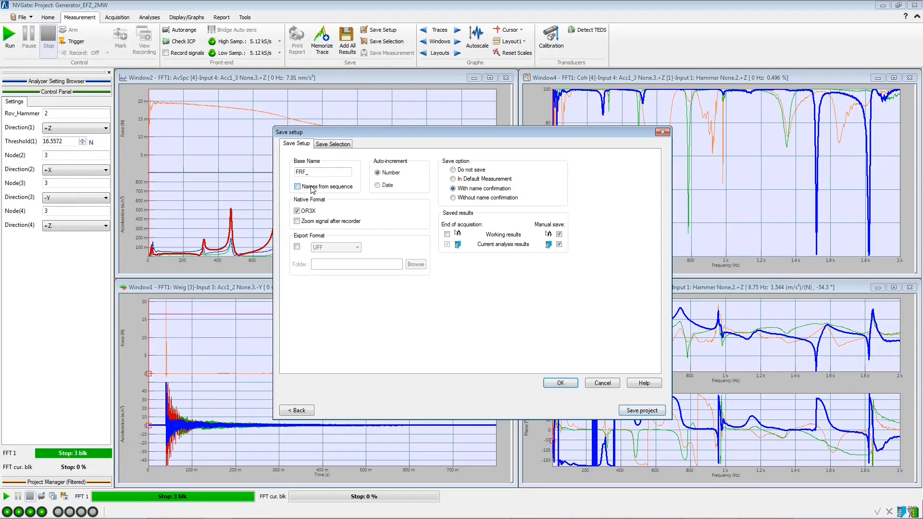
{"action": "left_click", "coordinate": [313, 189]}
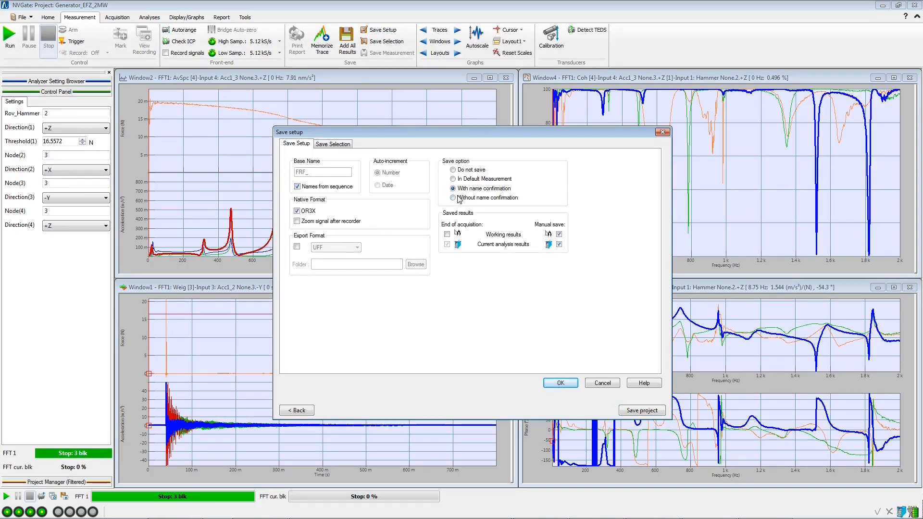
{"action": "left_click", "coordinate": [560, 383]}
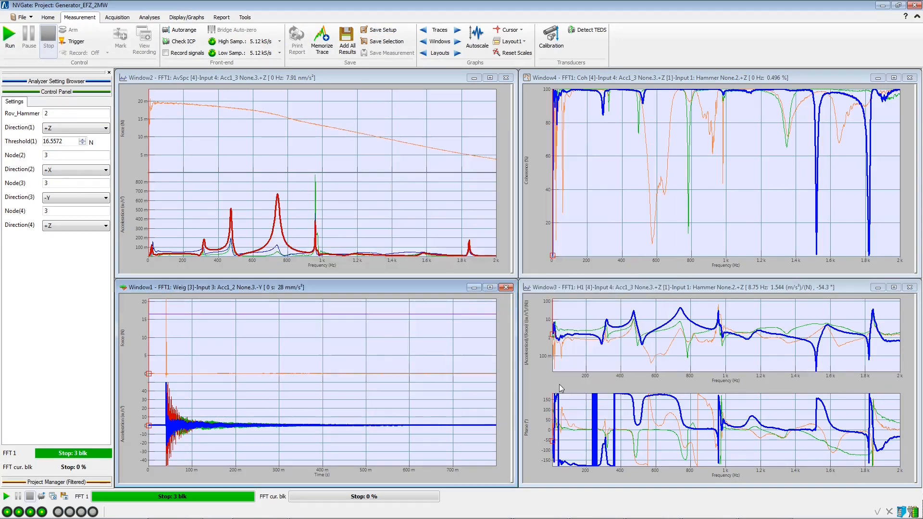
Turn on Run after setup in the properties of the update_DOF sequence.
{"action": "left_click", "coordinate": [245, 18]}
{"action": "left_click", "coordinate": [113, 38]}
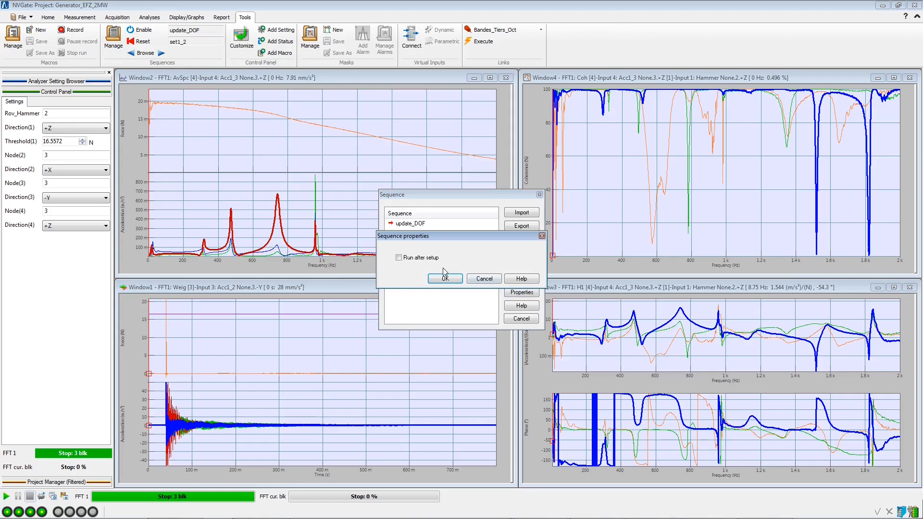
{"action": "left_click", "coordinate": [399, 258]}
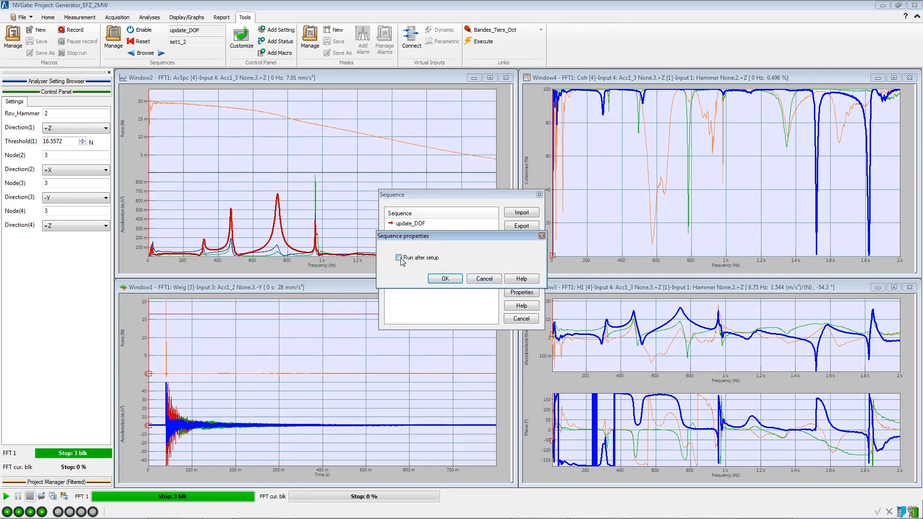
{"action": "left_click", "coordinate": [444, 279]}
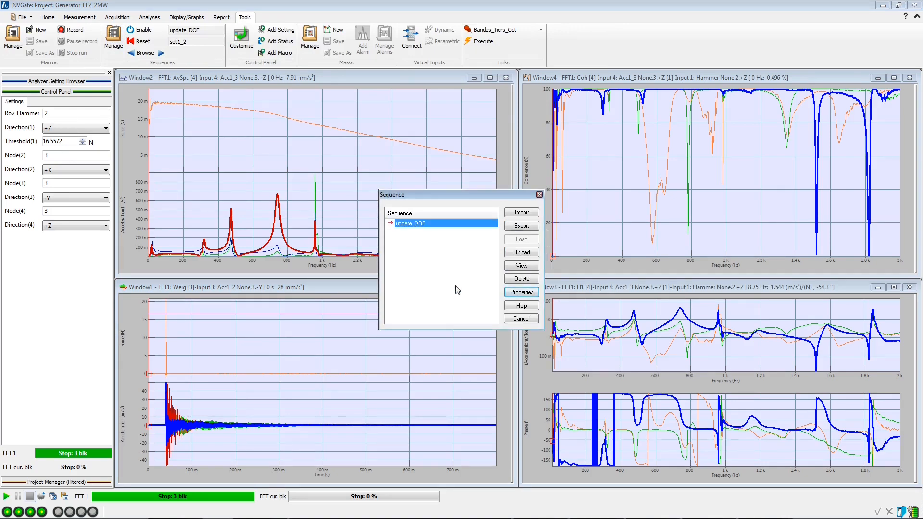